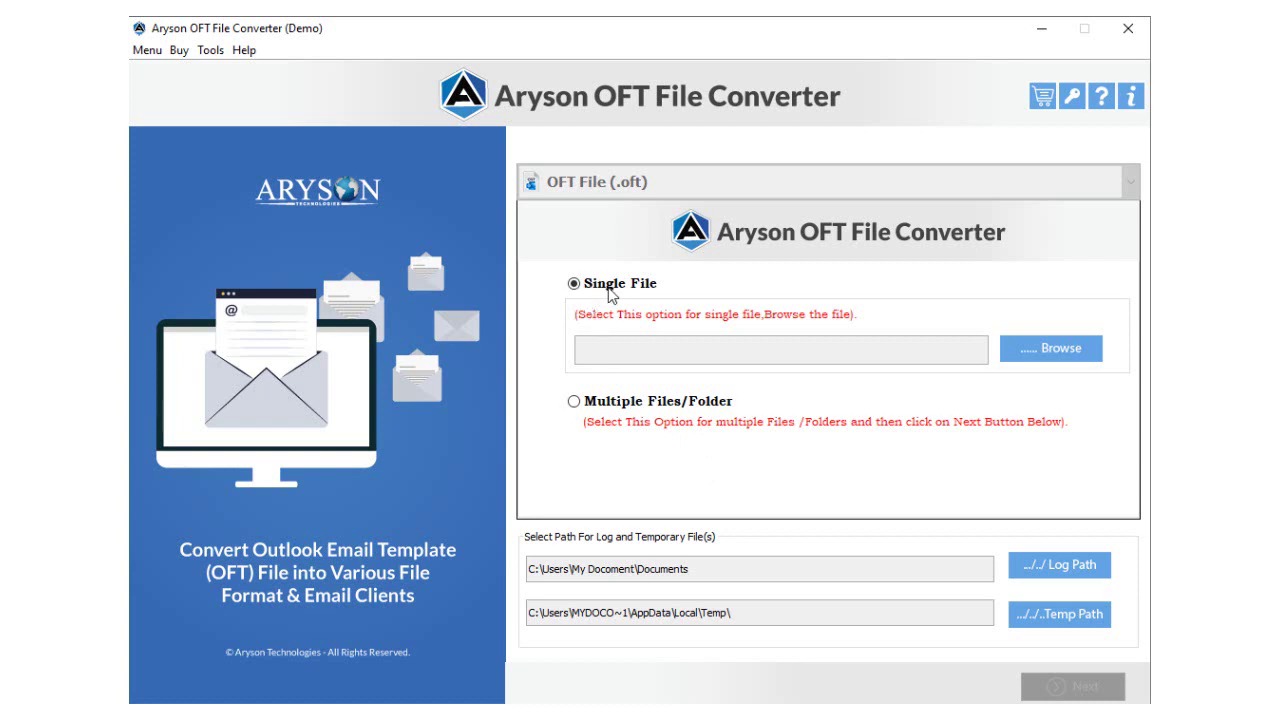
# - Choose the Single File option and load the OFT file "Its a Testing Mail" from the Downloads folder
pyautogui.click(577, 412)
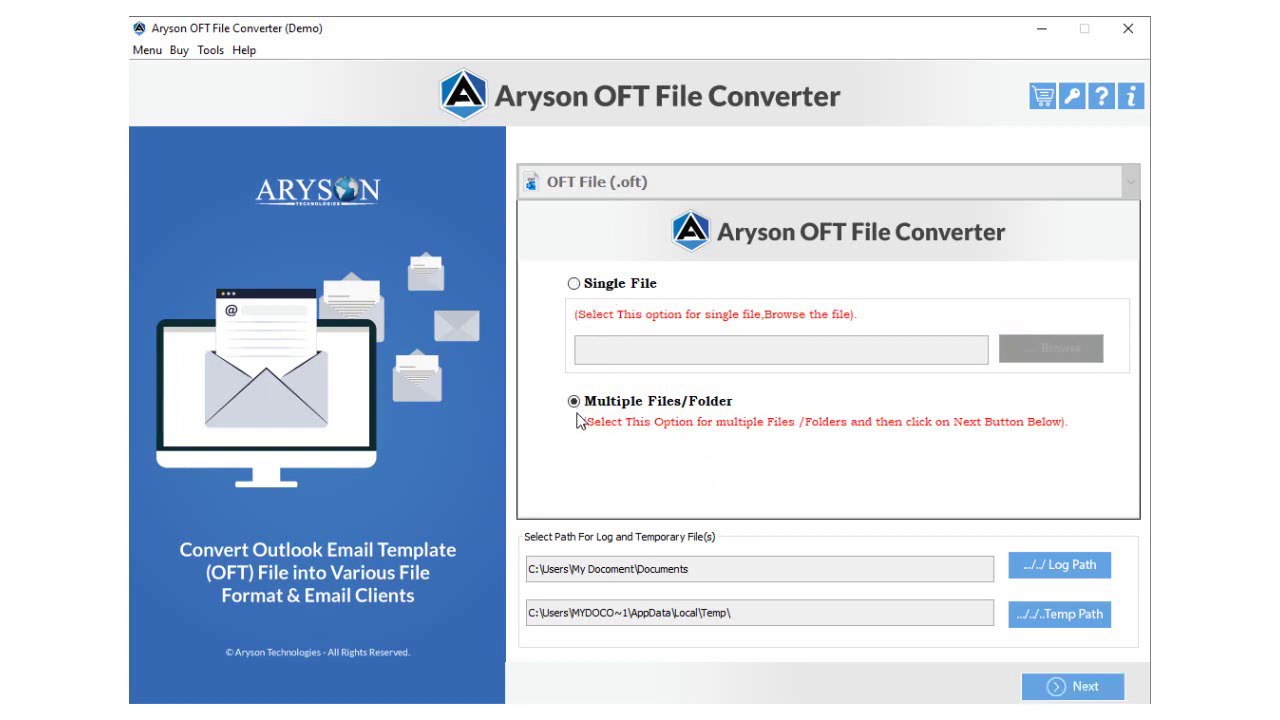
pyautogui.click(575, 286)
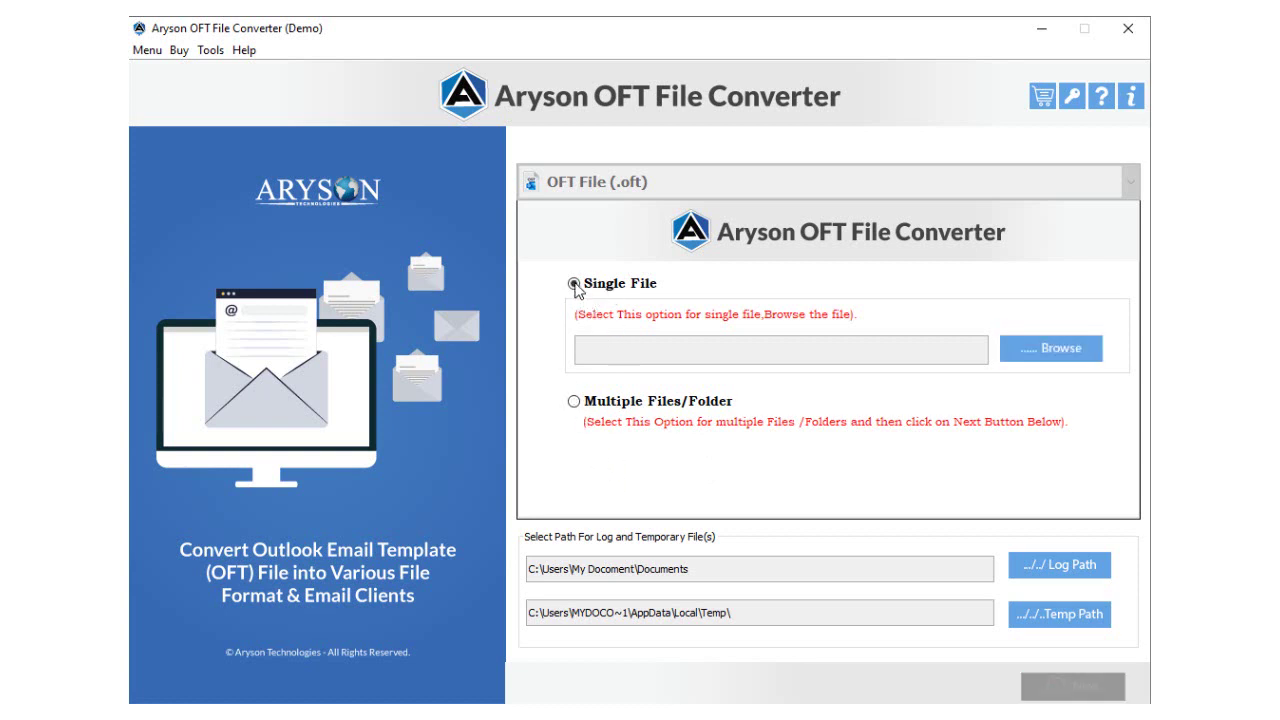
pyautogui.click(1062, 350)
pyautogui.click(411, 452)
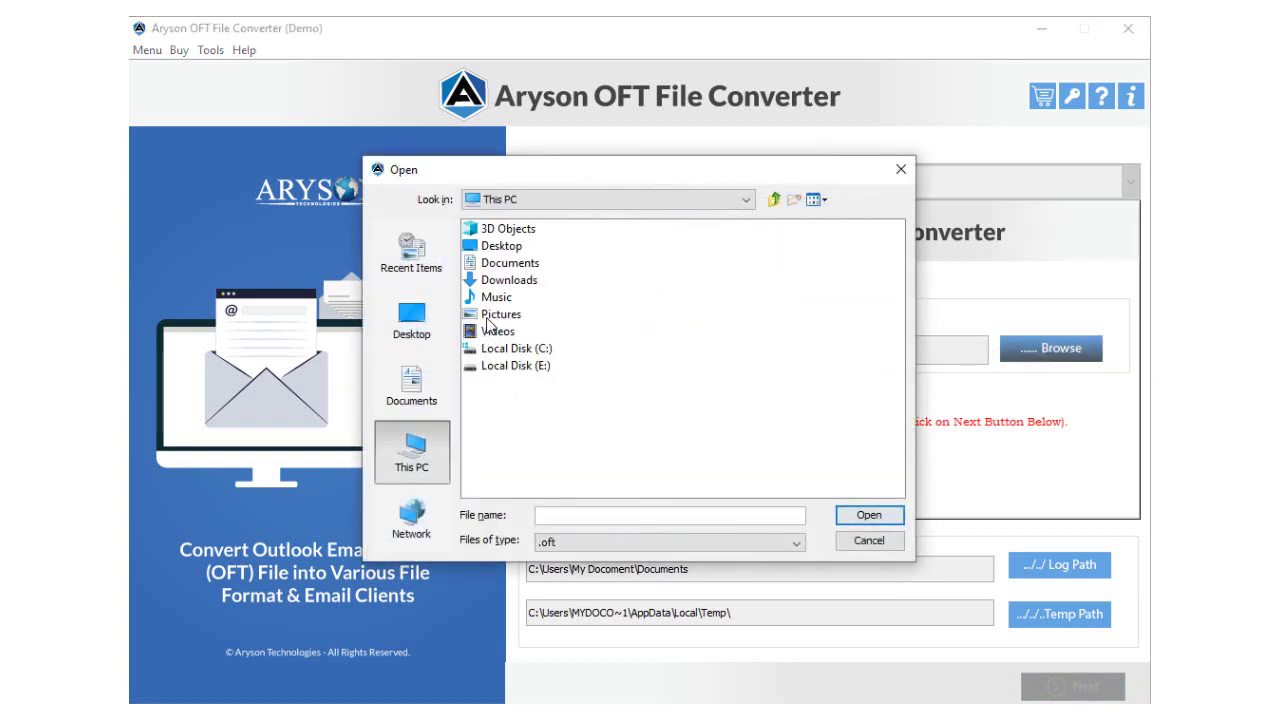
pyautogui.doubleClick(505, 280)
pyautogui.click(503, 231)
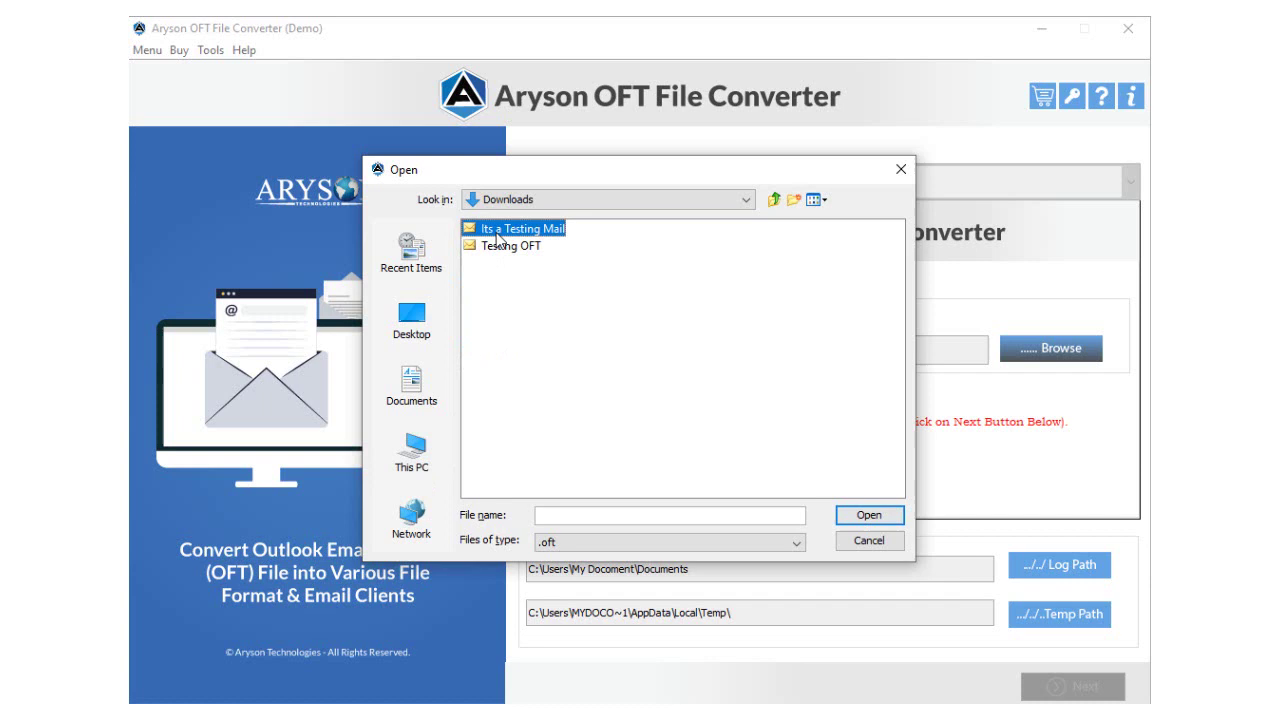
pyautogui.click(870, 516)
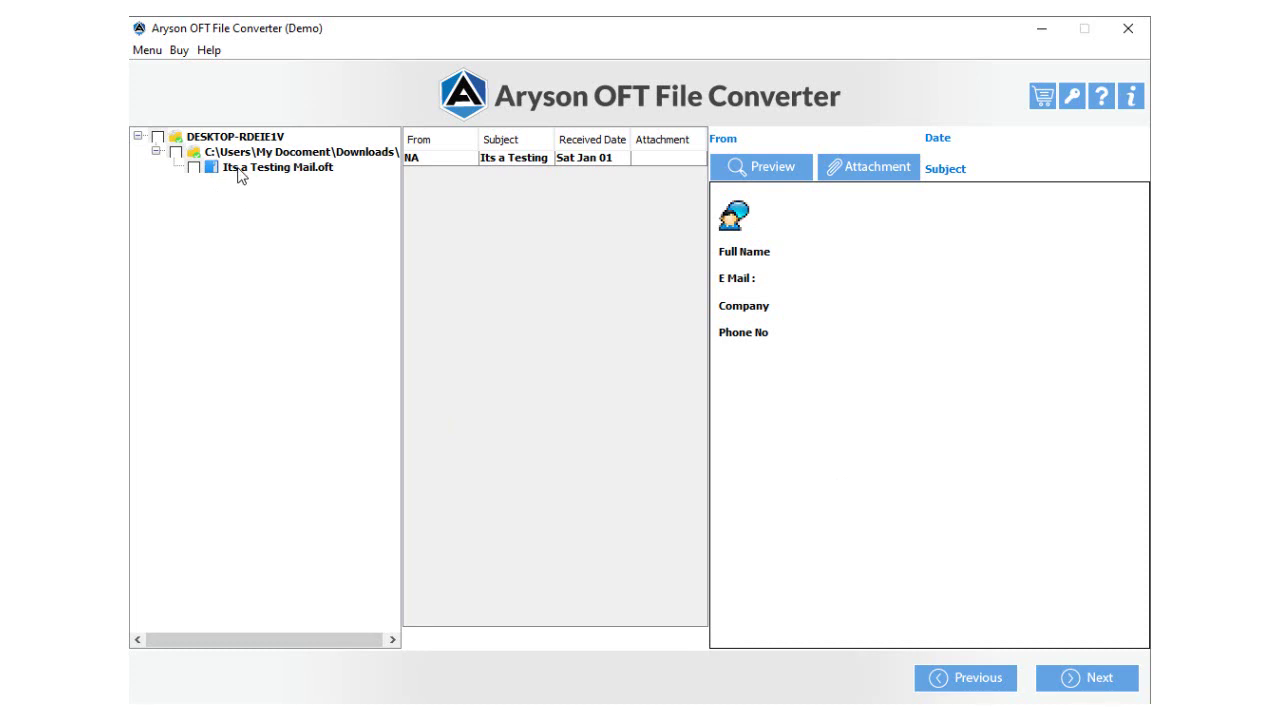
# - Preview the message in Its a Testing Mail.oft, and mark the Downloads folder in the tree for conversion
pyautogui.click(194, 168)
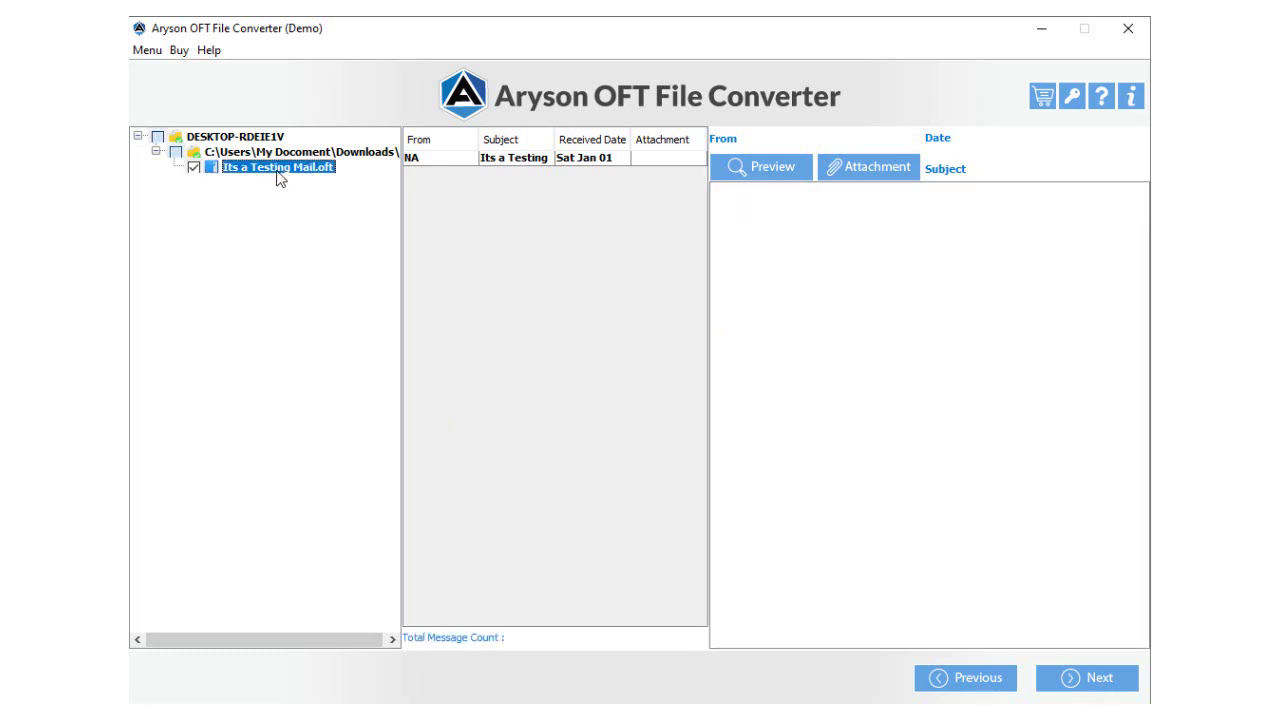
pyautogui.click(508, 160)
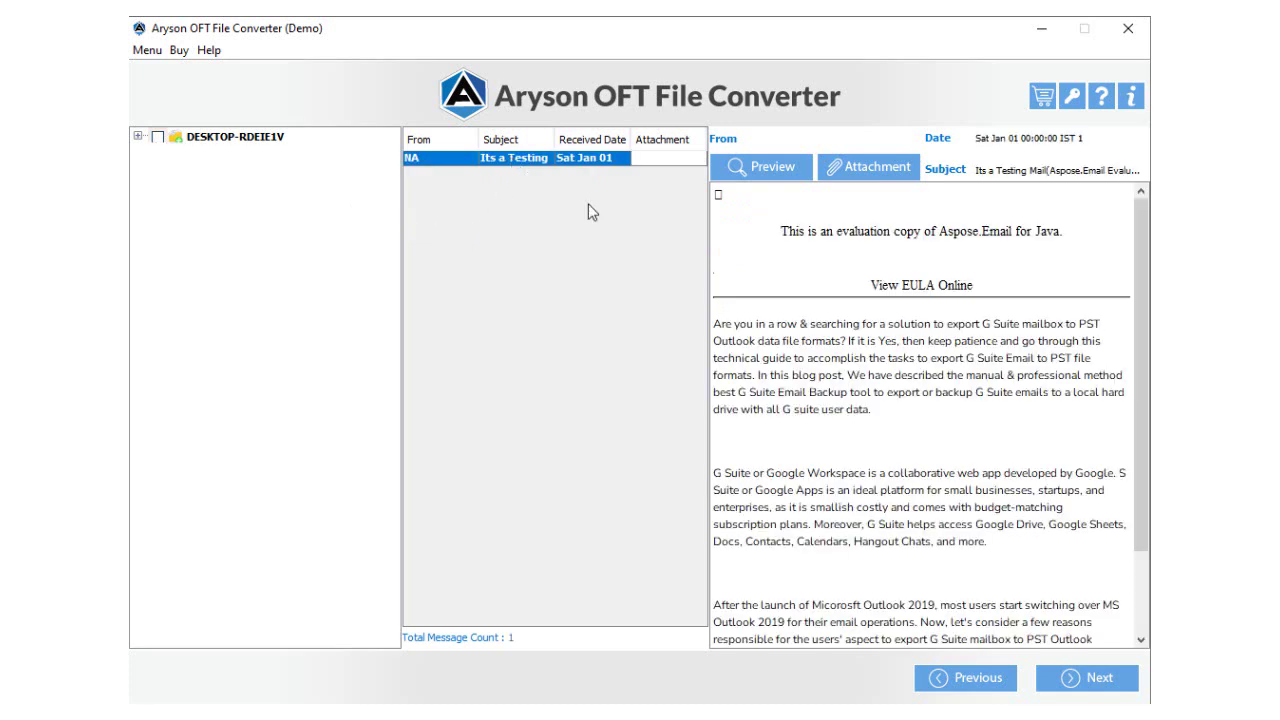
pyautogui.click(138, 137)
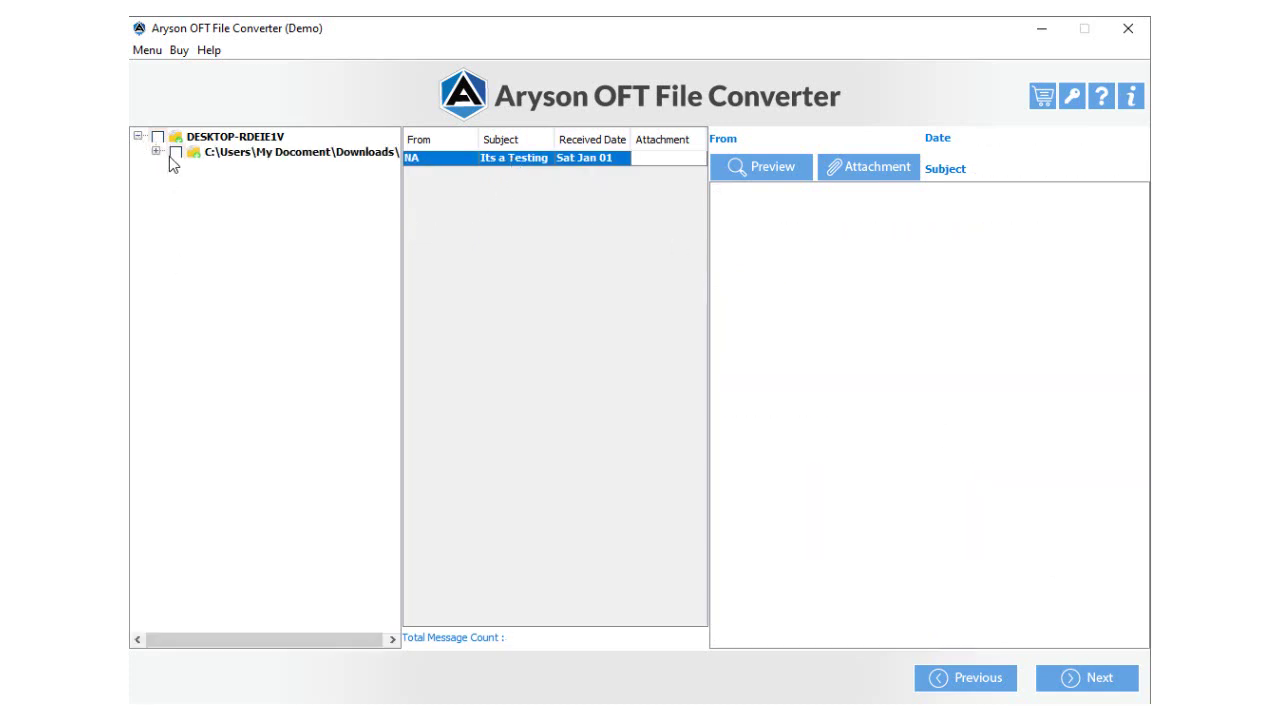
pyautogui.click(171, 158)
pyautogui.click(1068, 678)
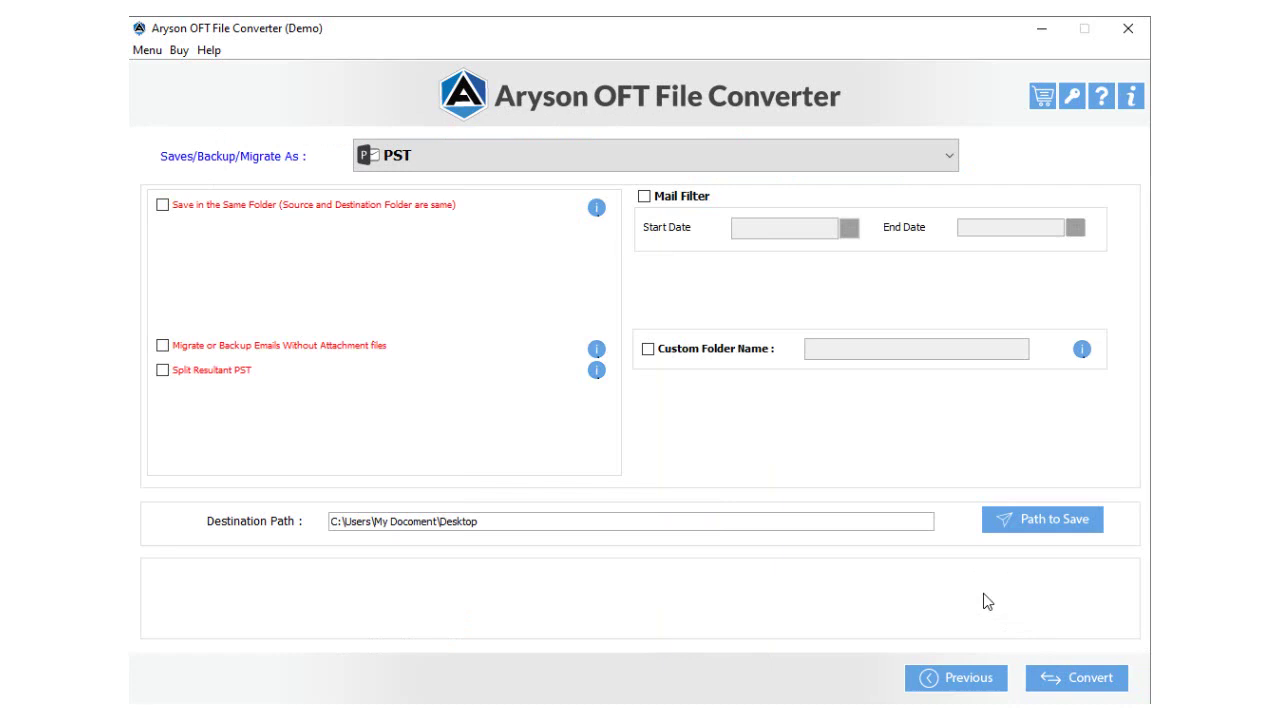
# - Set the output format for the conversion to PDF
pyautogui.click(541, 160)
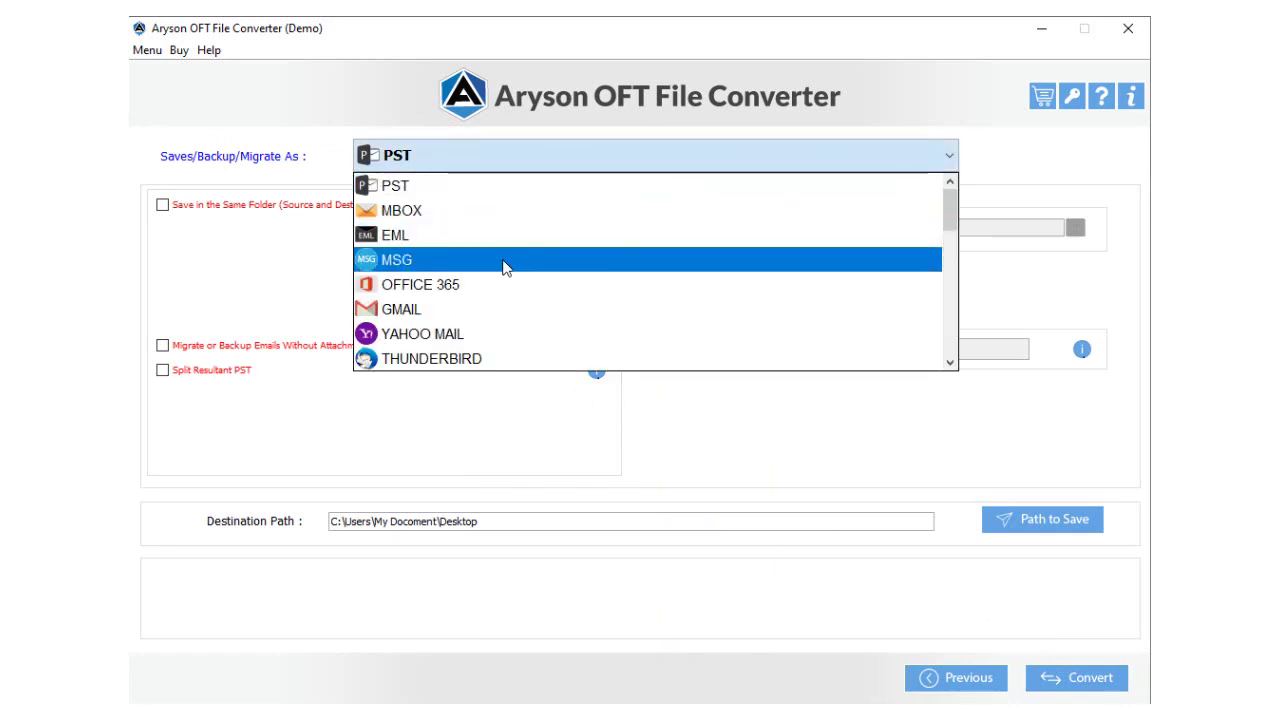
pyautogui.press('p')
pyautogui.click(457, 359)
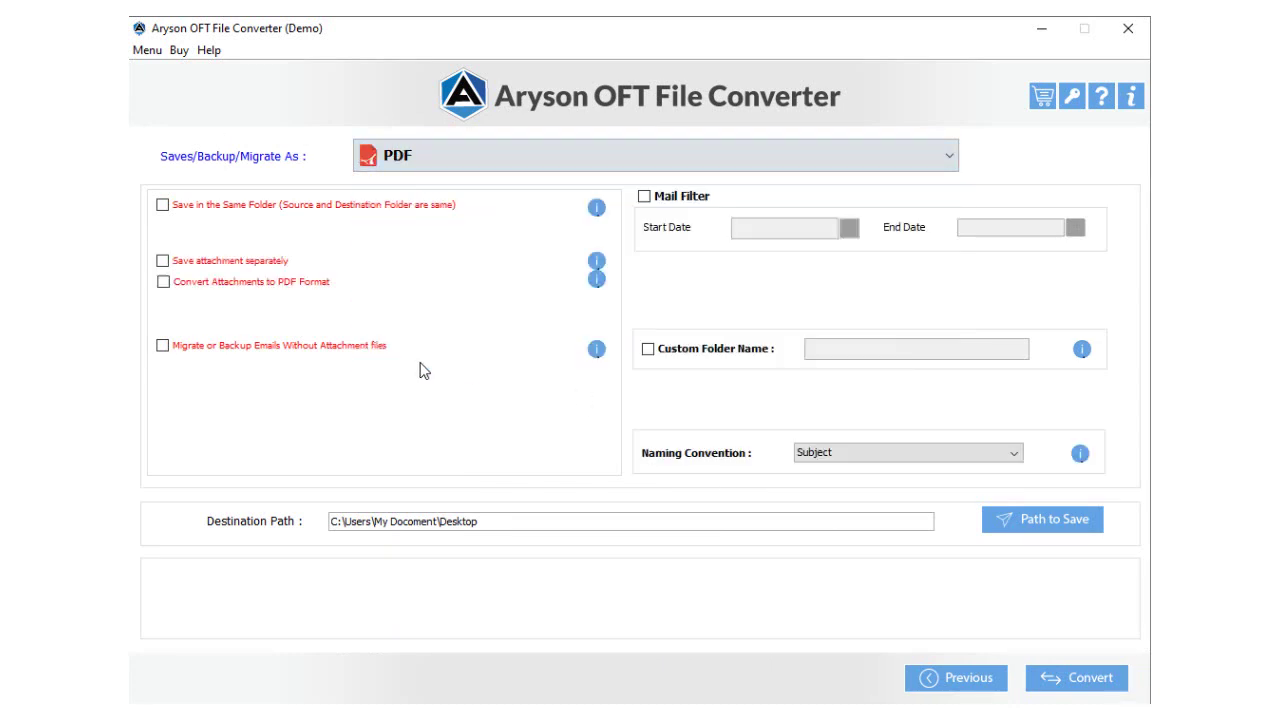
# - Try the same-folder, separate attachment, attachments-to-PDF and without-attachments options, switching each one off again
pyautogui.click(167, 212)
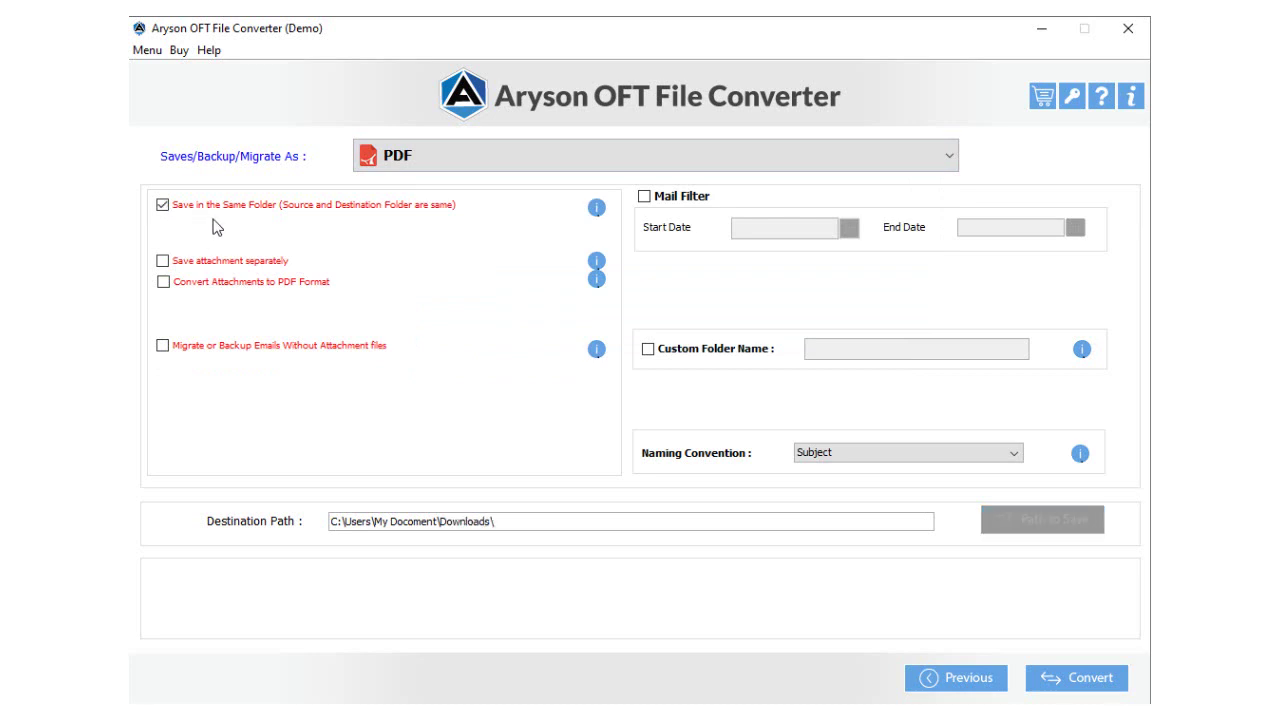
pyautogui.click(163, 206)
pyautogui.click(163, 262)
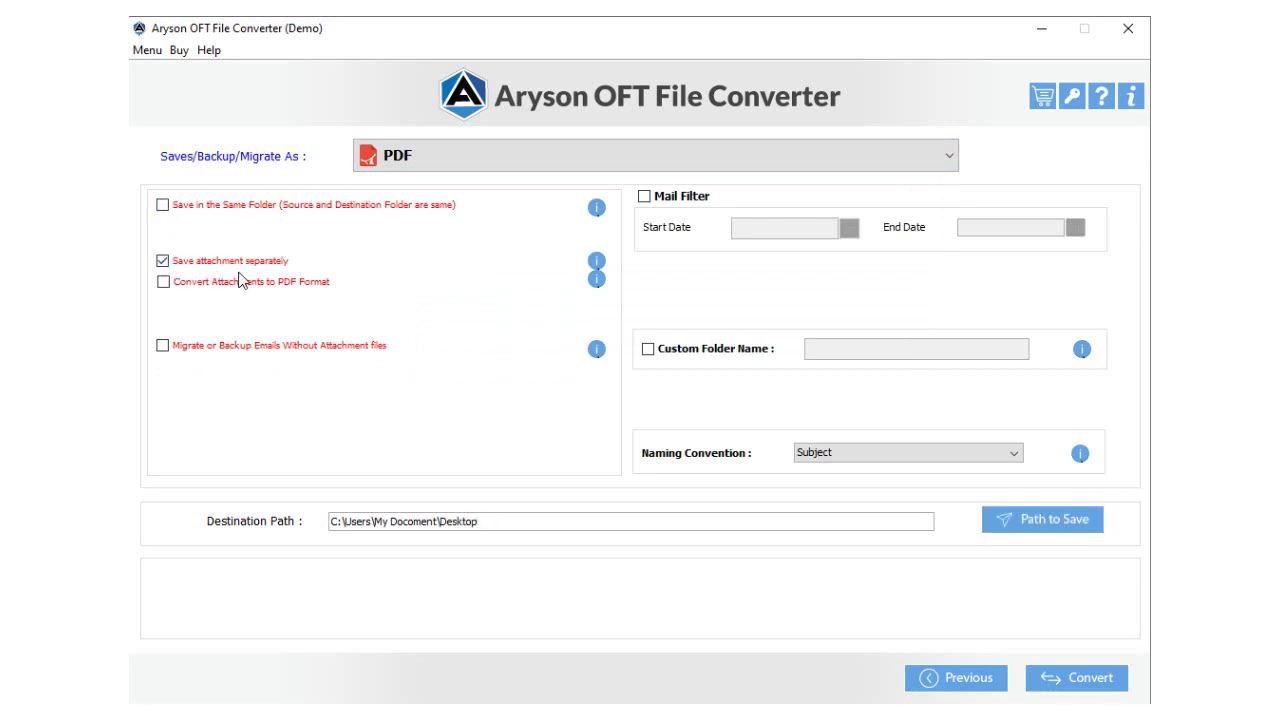
pyautogui.click(163, 261)
pyautogui.click(169, 284)
pyautogui.click(165, 286)
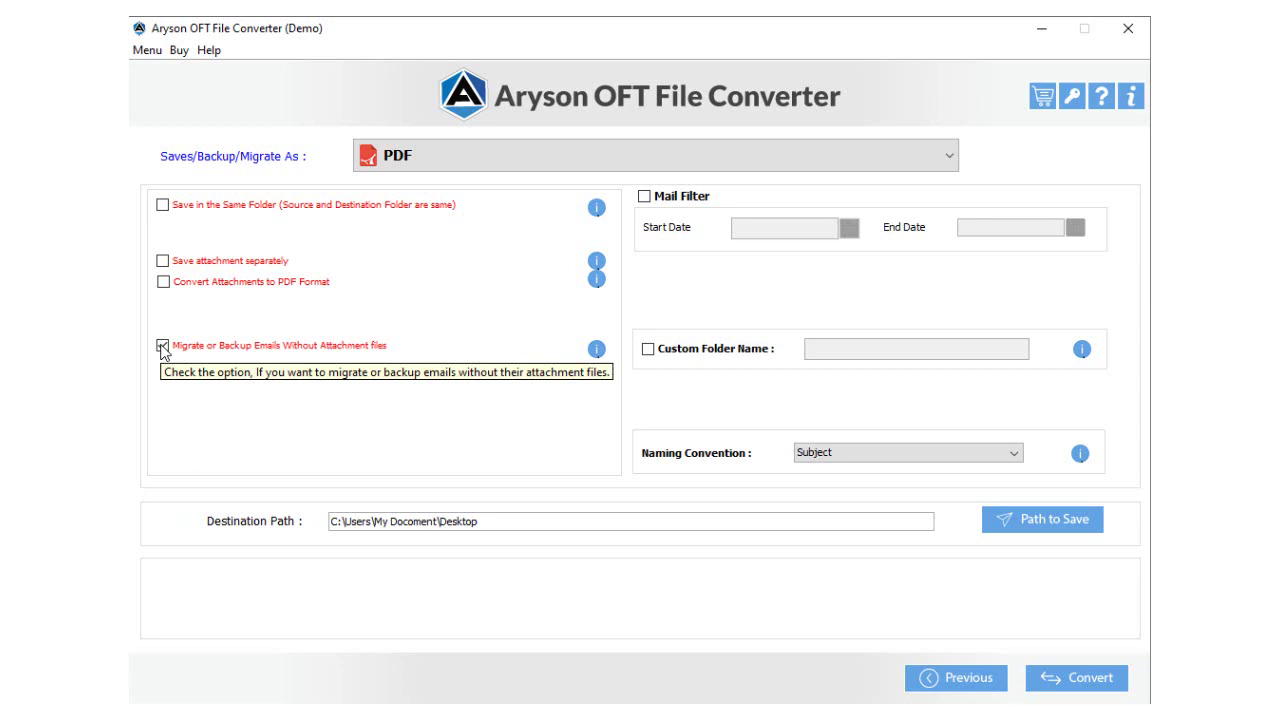
pyautogui.click(163, 346)
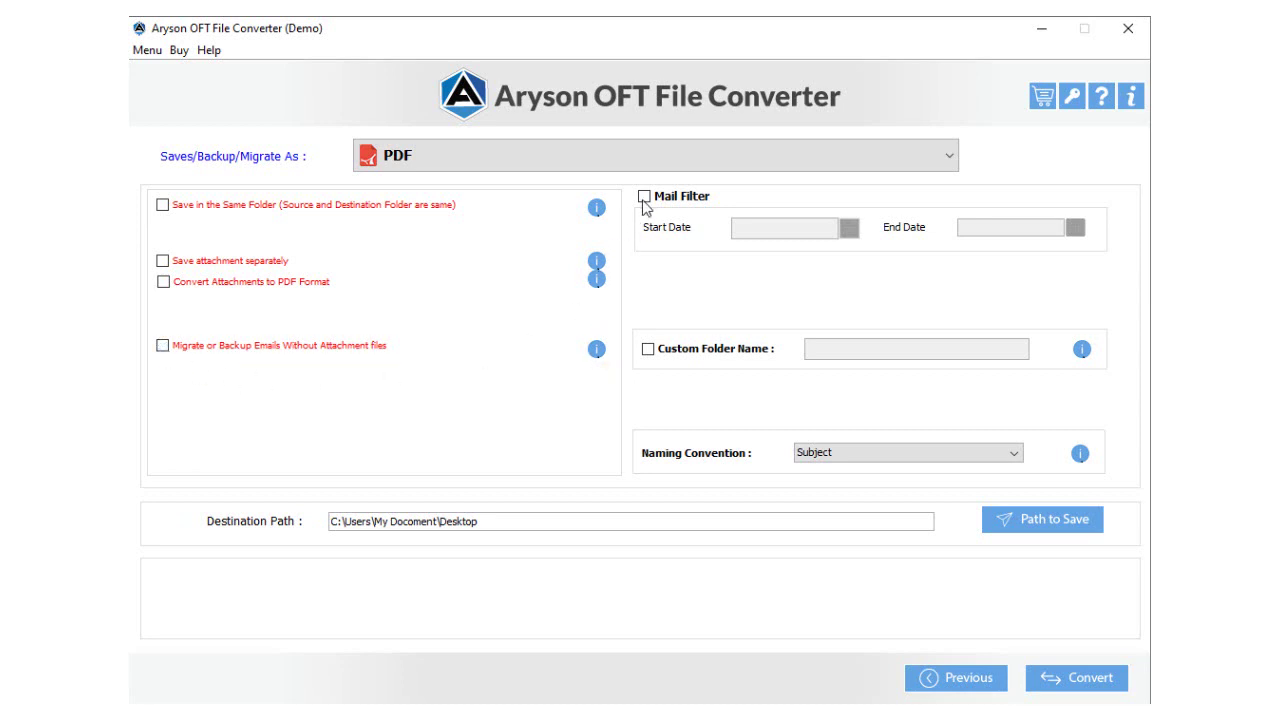
# - Try the Mail Filter for the PDF conversion with its start and end date calendars, and turn it off again
pyautogui.click(644, 196)
pyautogui.click(853, 232)
pyautogui.click(991, 248)
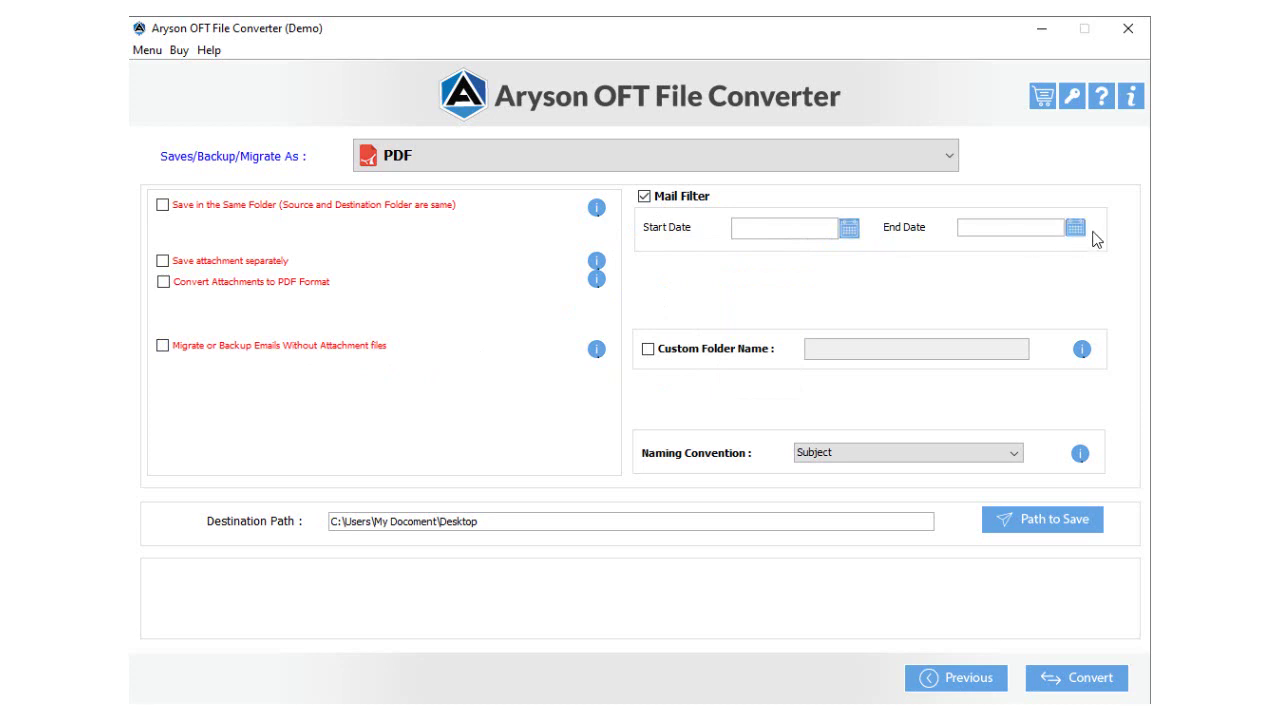
pyautogui.click(1080, 236)
pyautogui.click(1080, 235)
pyautogui.click(644, 197)
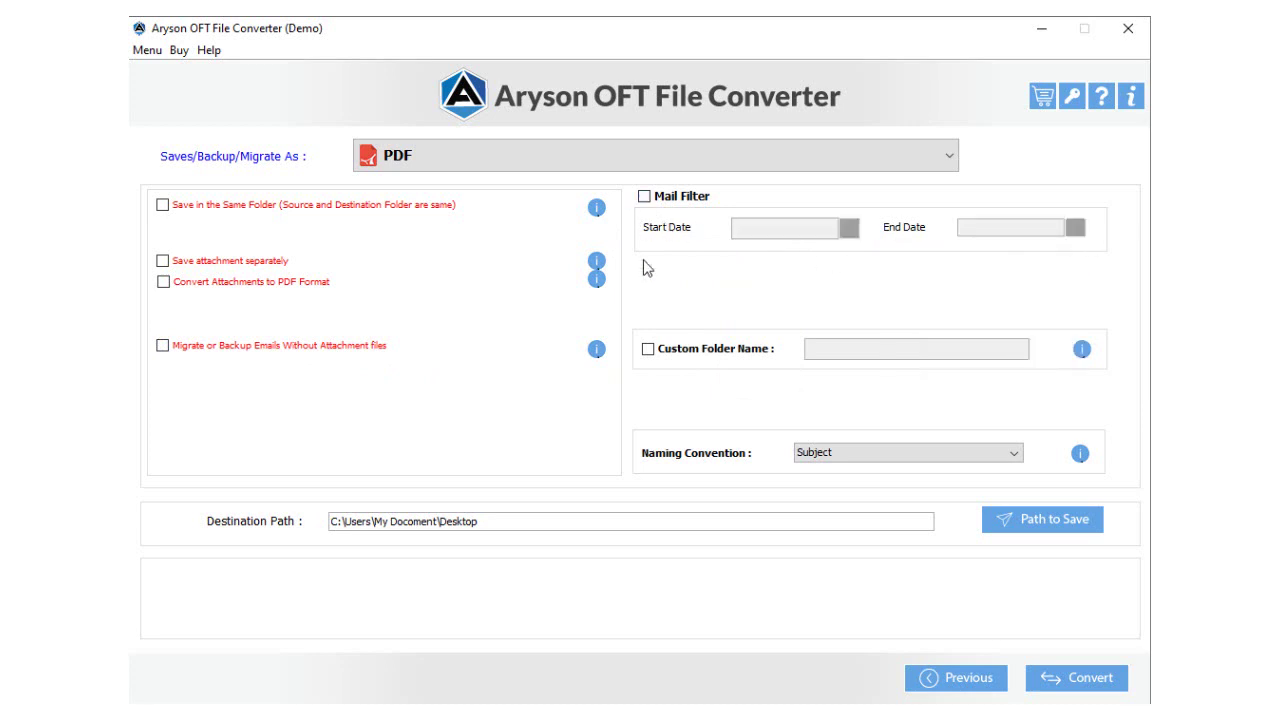
# - Try the Custom Folder Name option for the PDF conversion, and switch it off without entering a name
pyautogui.click(648, 349)
pyautogui.click(843, 351)
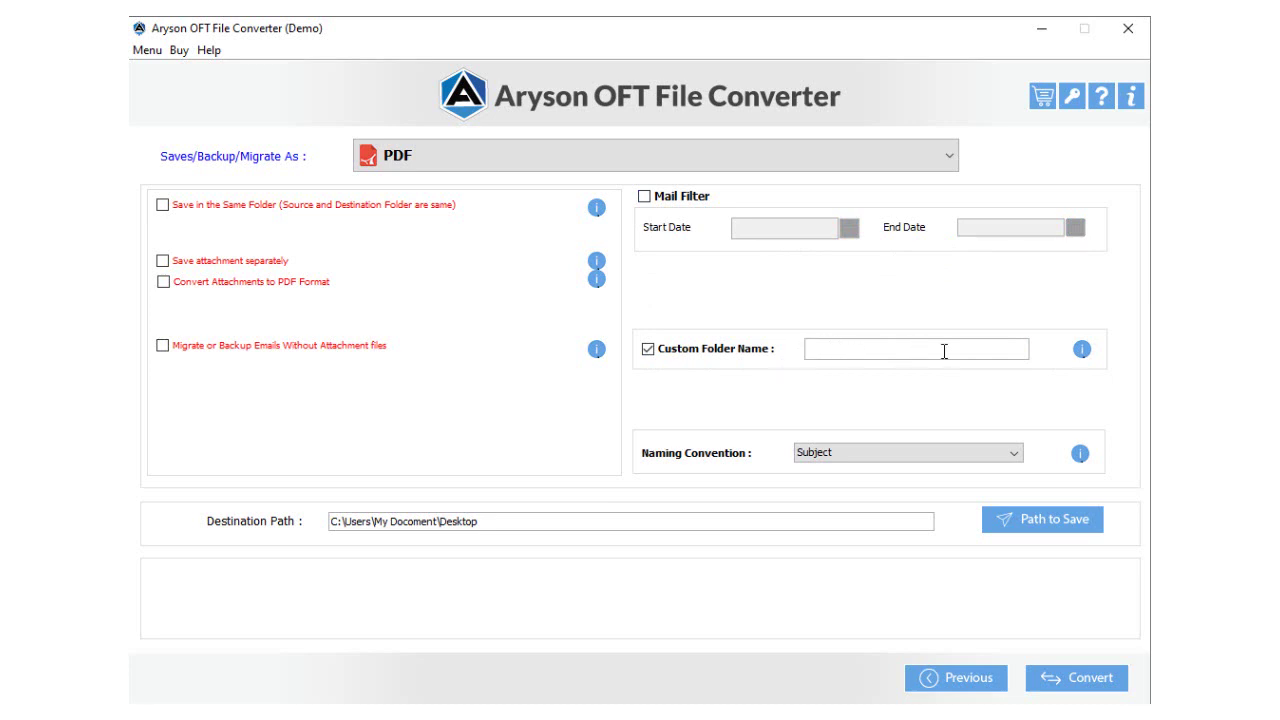
pyautogui.click(647, 349)
# - Convert the email template to PDF with Subject as the naming convention and the Desktop as the destination
pyautogui.click(1006, 454)
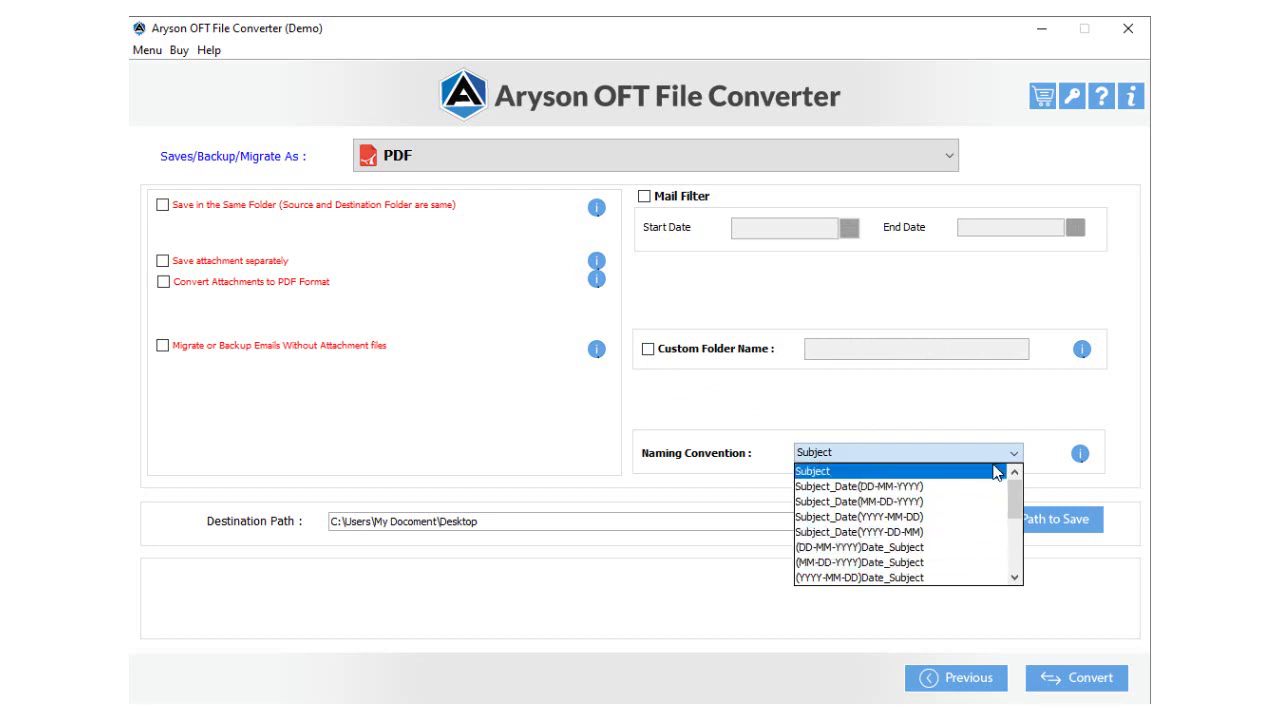
pyautogui.click(996, 471)
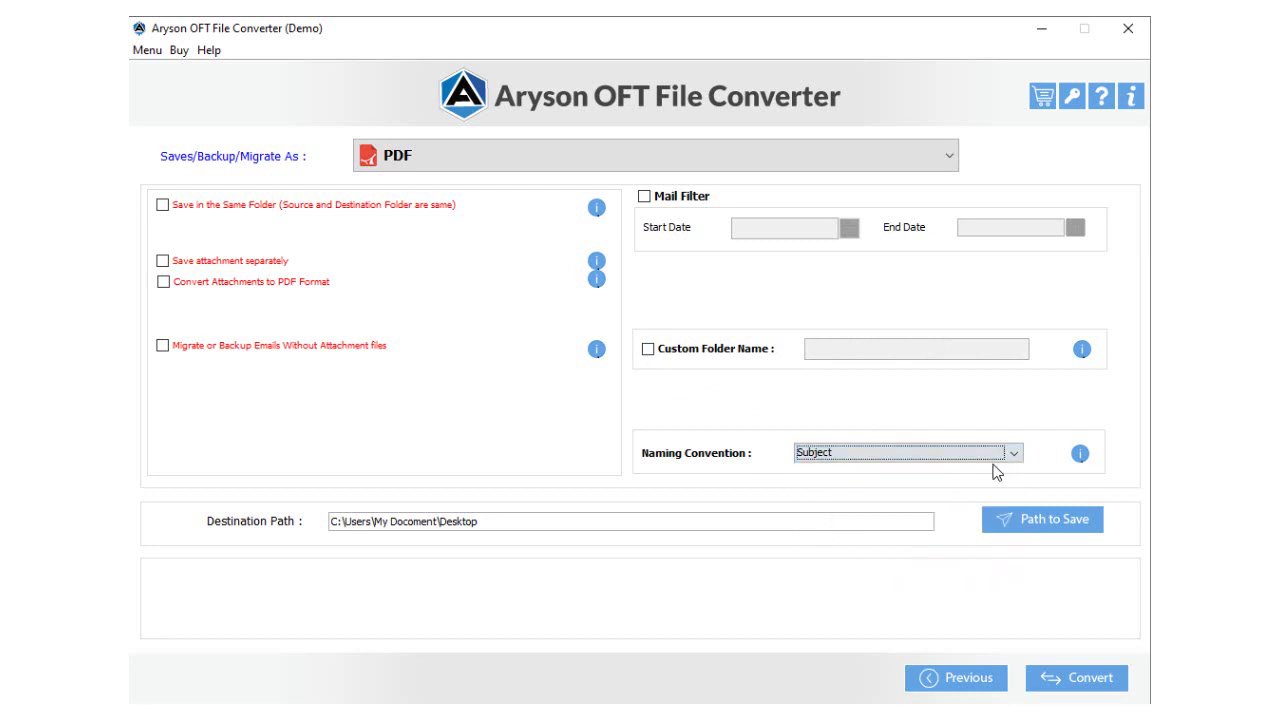
pyautogui.click(1033, 522)
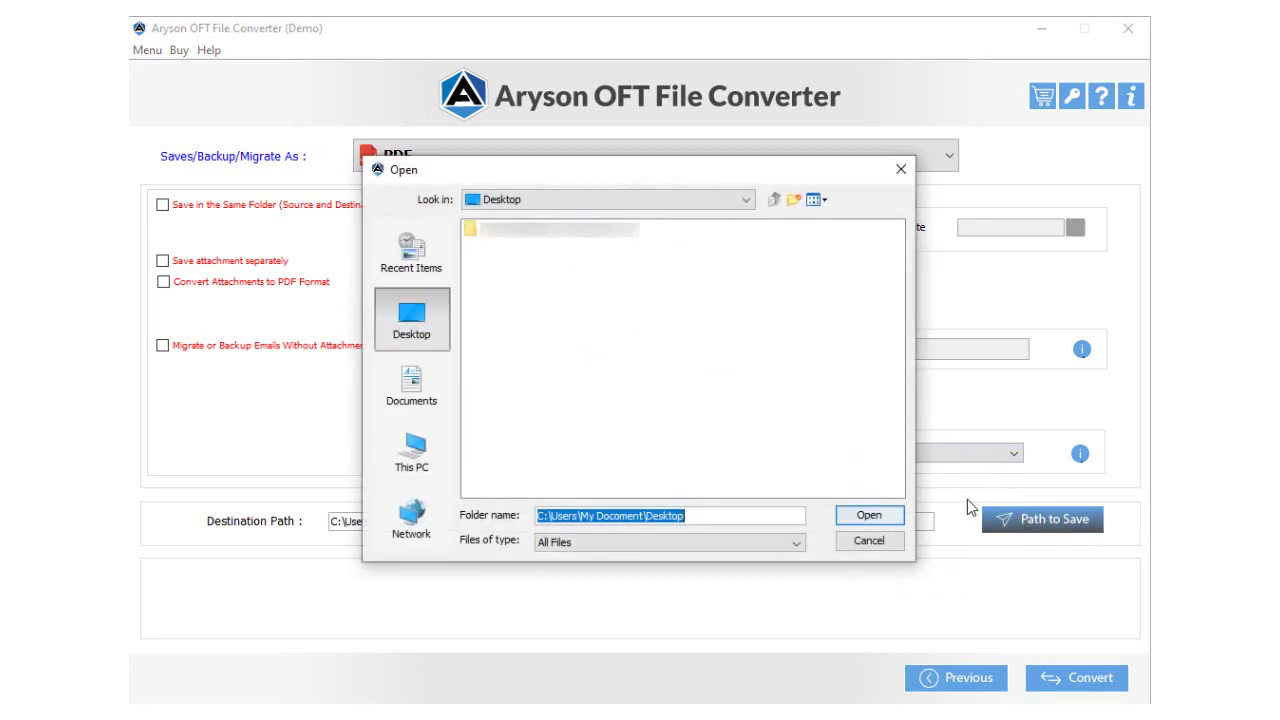
pyautogui.click(868, 516)
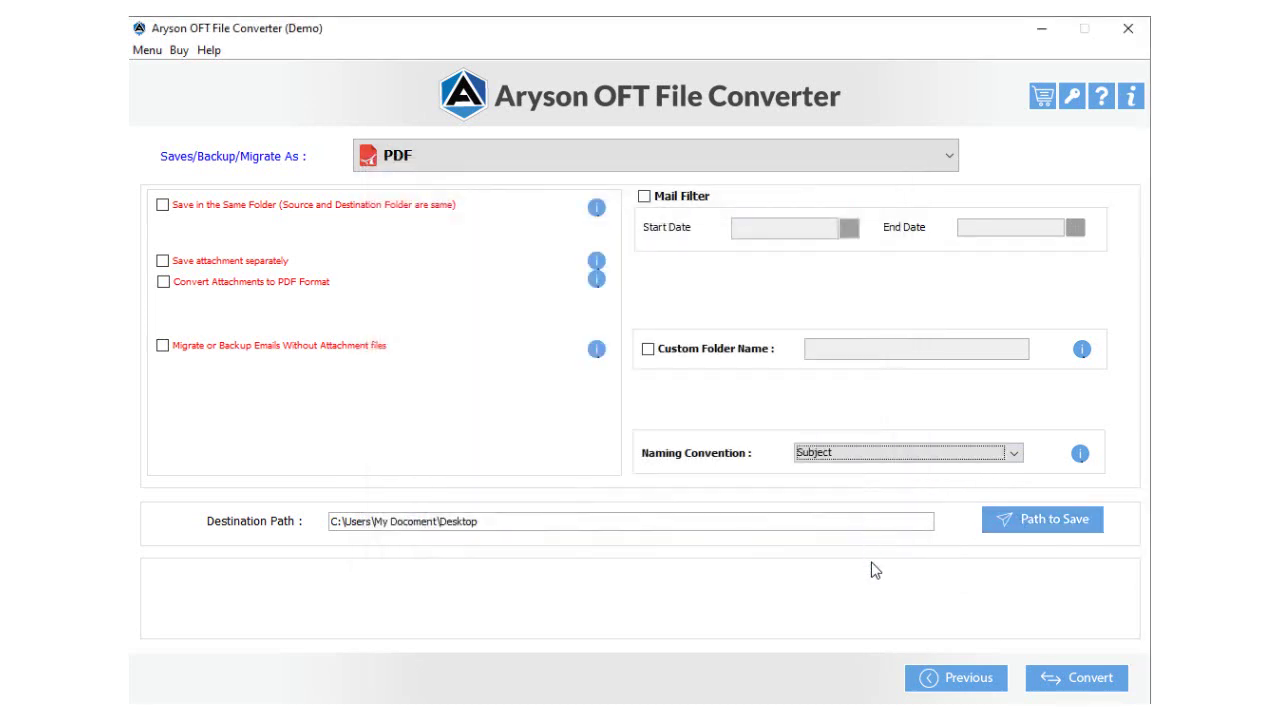
pyautogui.click(1040, 677)
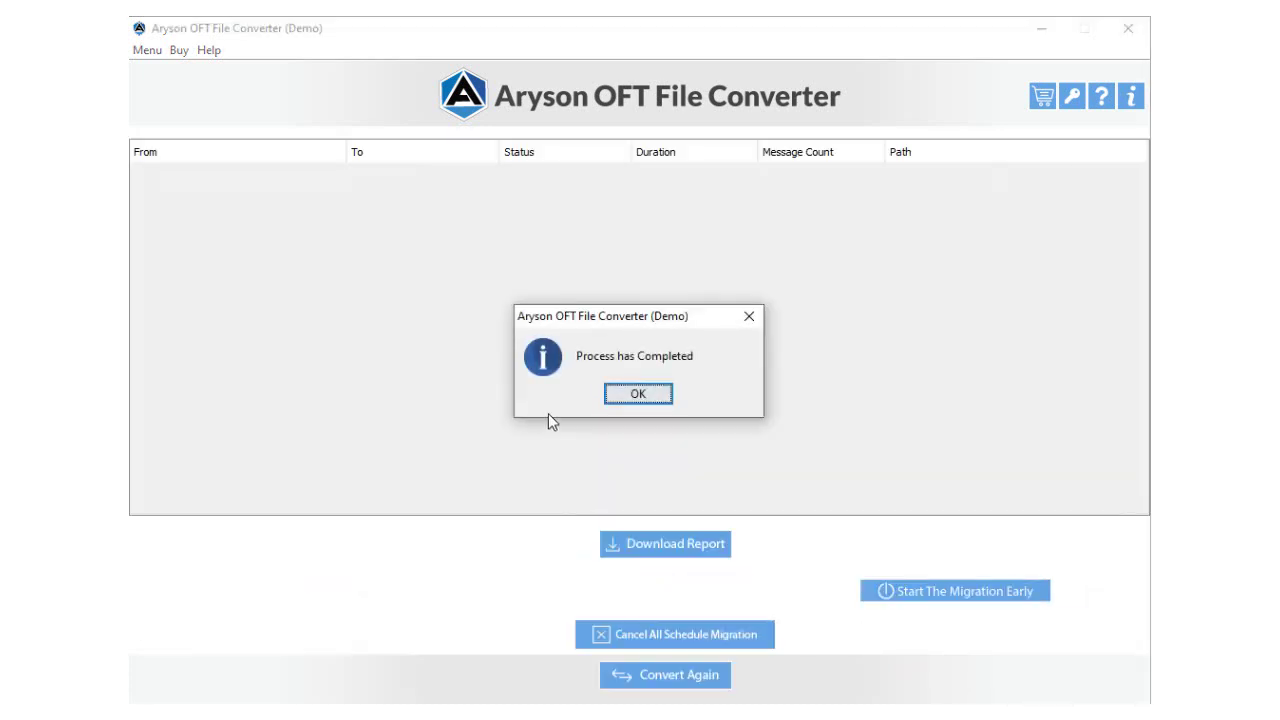
pyautogui.click(641, 397)
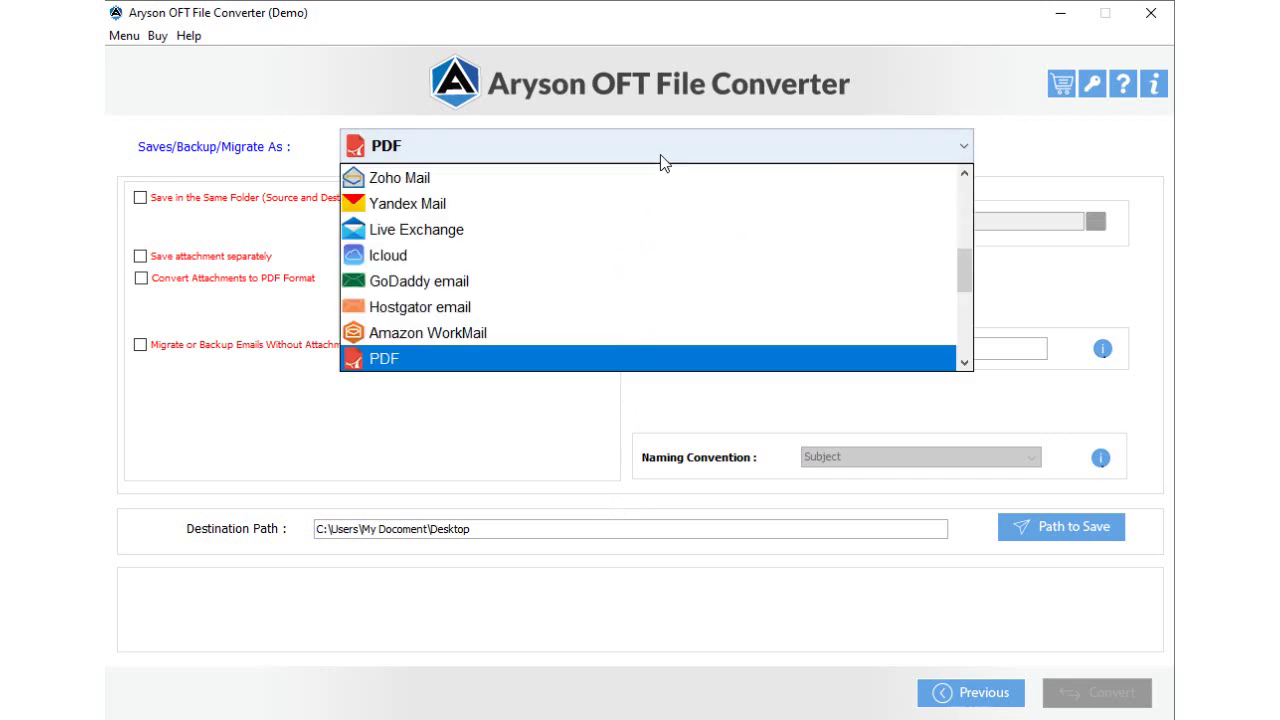
# - Set the output format for another conversion to HTML
pyautogui.press('Down')
pyautogui.press('Down')
pyautogui.press('Down')
pyautogui.press('Down')
pyautogui.press('Down')
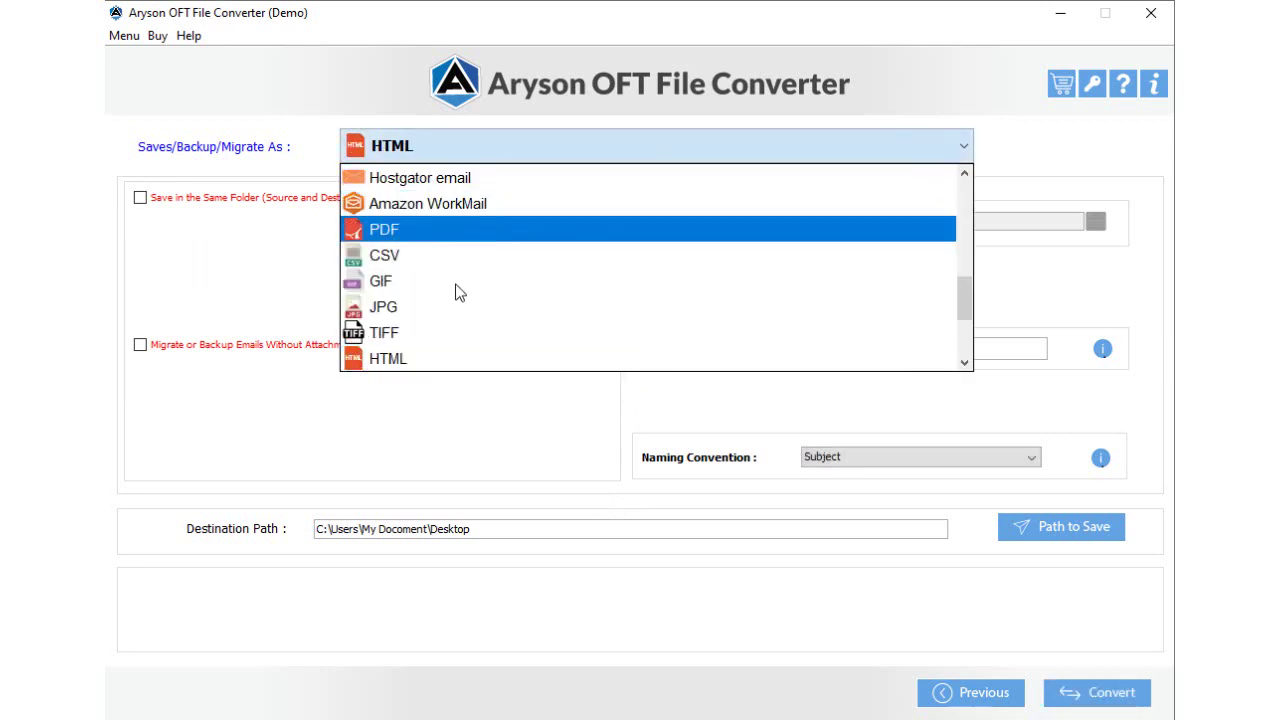
pyautogui.click(434, 360)
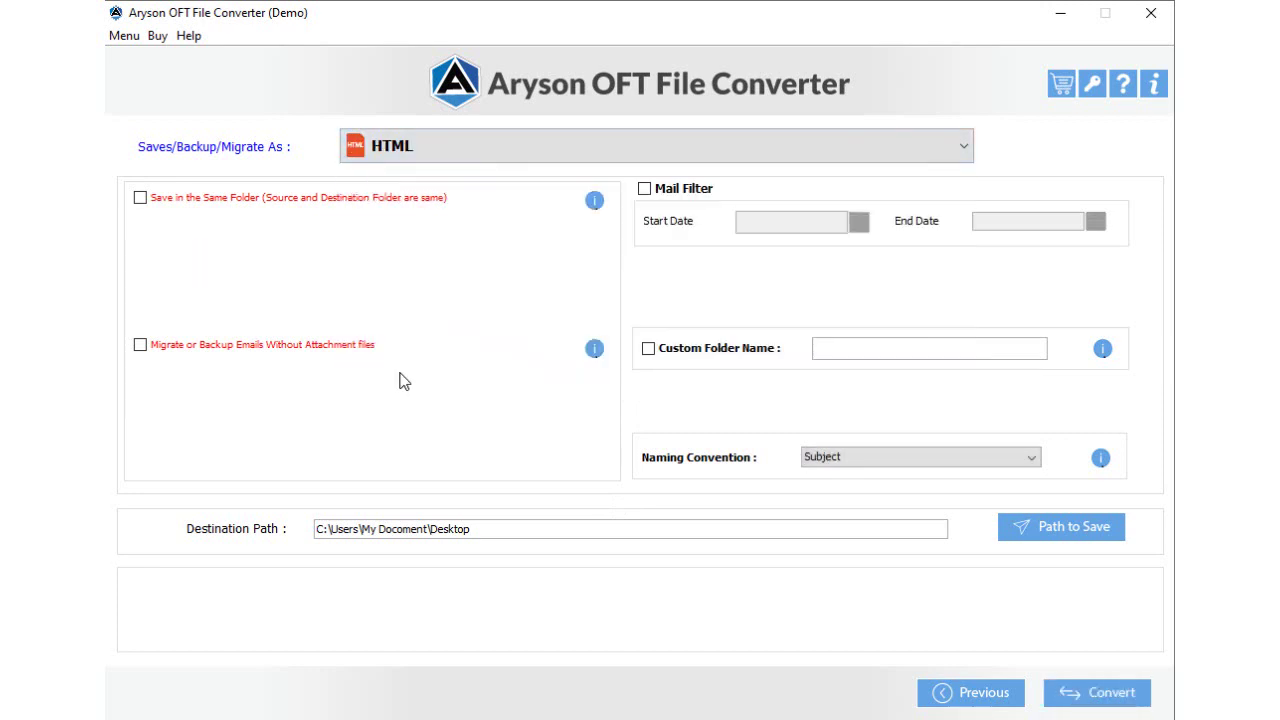
# - Try the same-folder and without-attachments options for the HTML conversion, switching each one off again
pyautogui.click(143, 200)
pyautogui.click(141, 198)
pyautogui.click(141, 345)
pyautogui.click(141, 345)
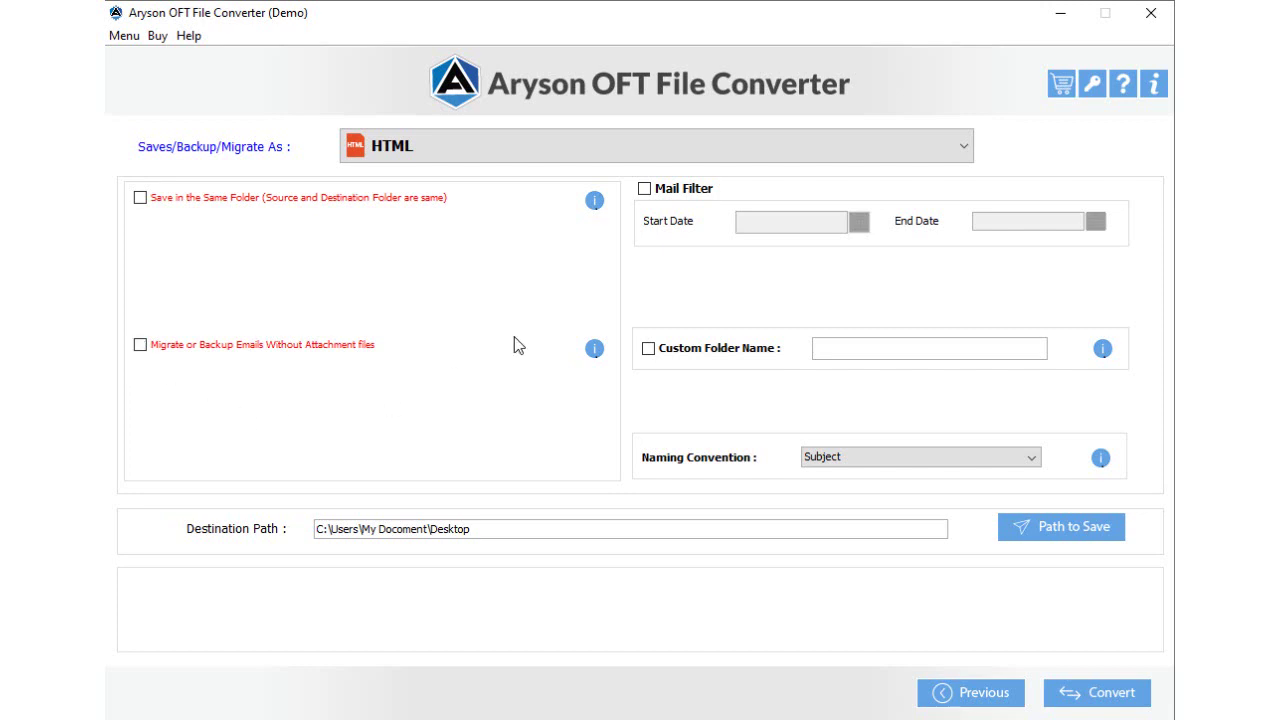
# - Try the Mail Filter for the HTML conversion with its start and end date calendars, and turn it off again
pyautogui.click(644, 188)
pyautogui.click(858, 222)
pyautogui.click(943, 234)
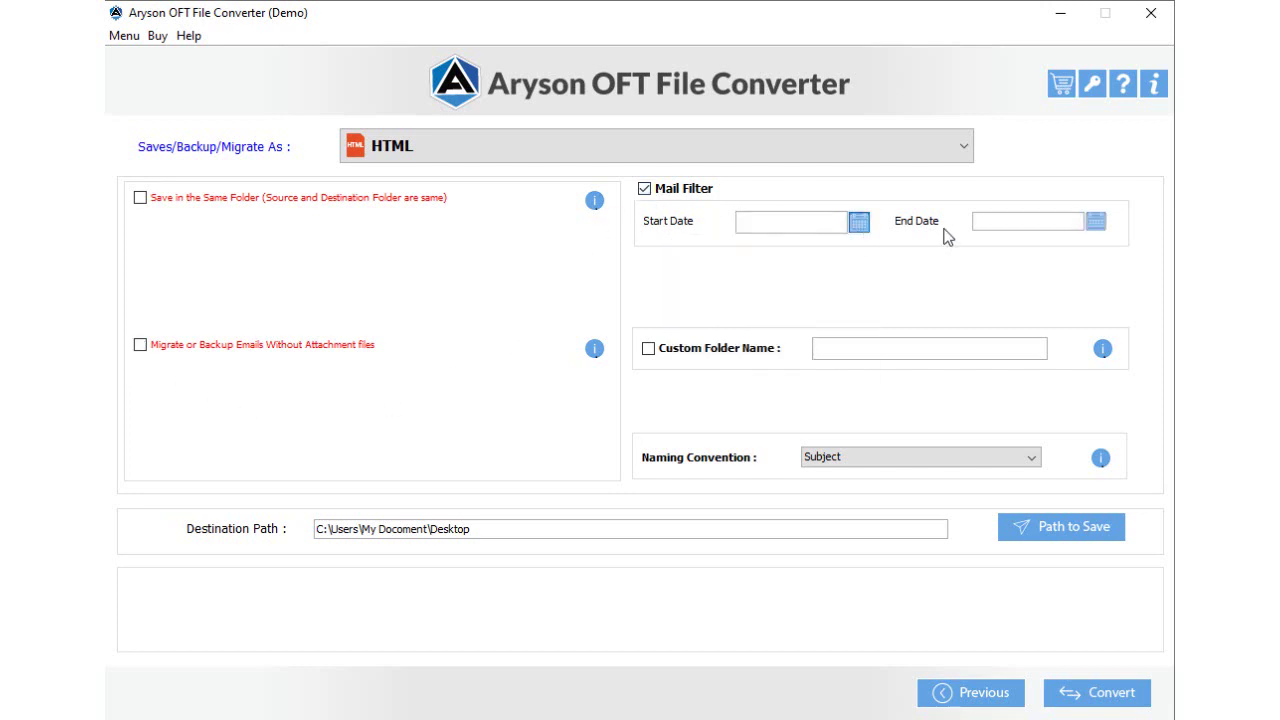
pyautogui.click(1095, 222)
pyautogui.click(1095, 224)
pyautogui.click(645, 189)
# - Try the Custom Folder Name option for the HTML conversion, and switch it off without entering a name
pyautogui.click(648, 348)
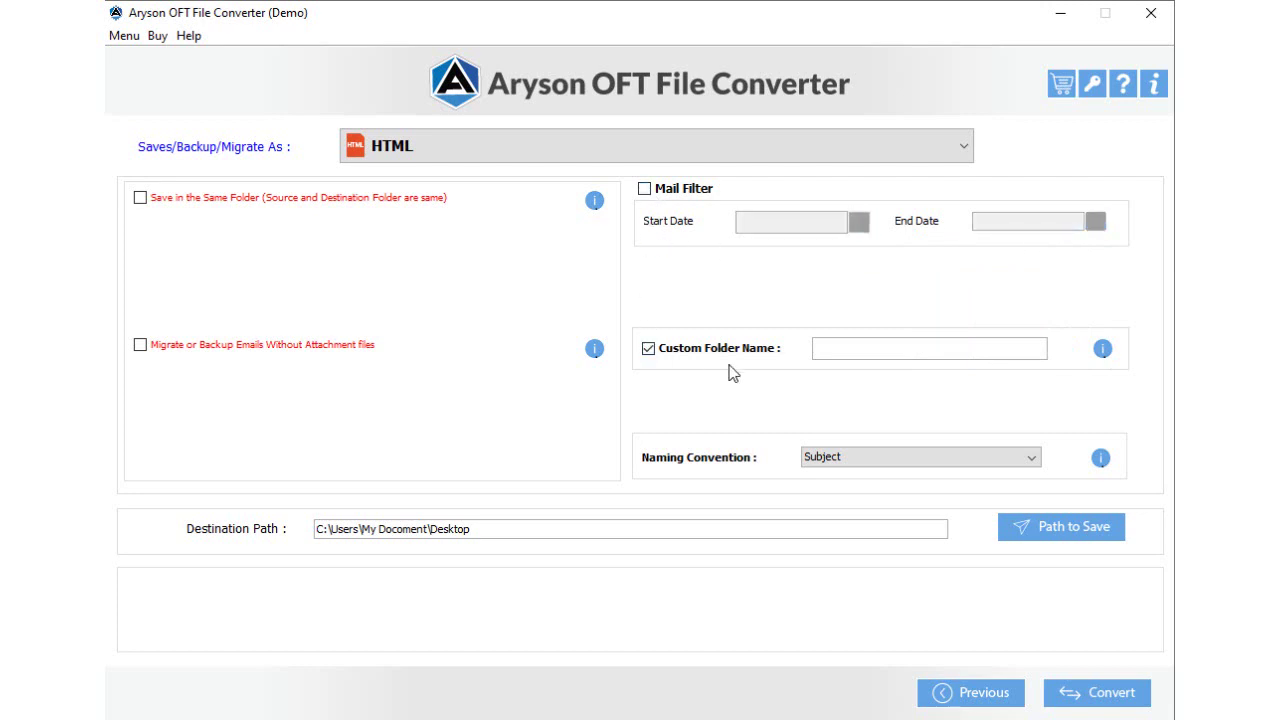
pyautogui.click(824, 351)
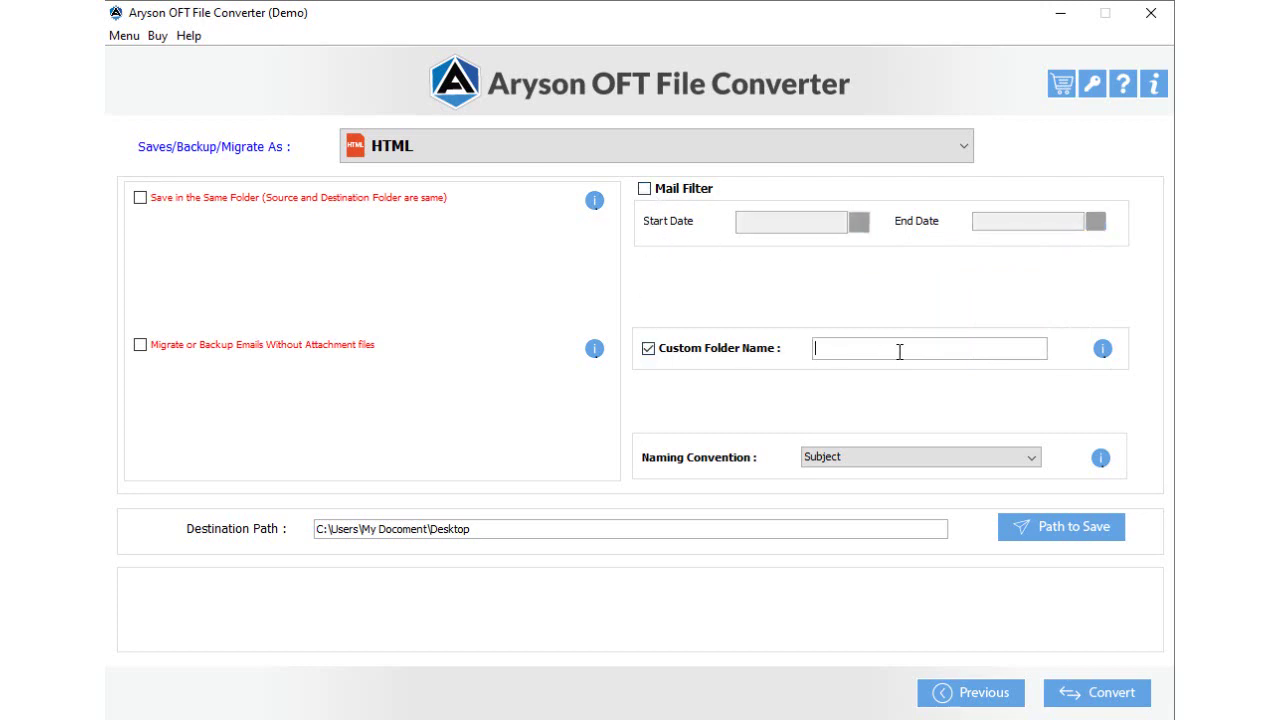
pyautogui.click(648, 352)
# - Choose Subject as the naming convention and the Desktop as the destination folder for the HTML output
pyautogui.click(978, 459)
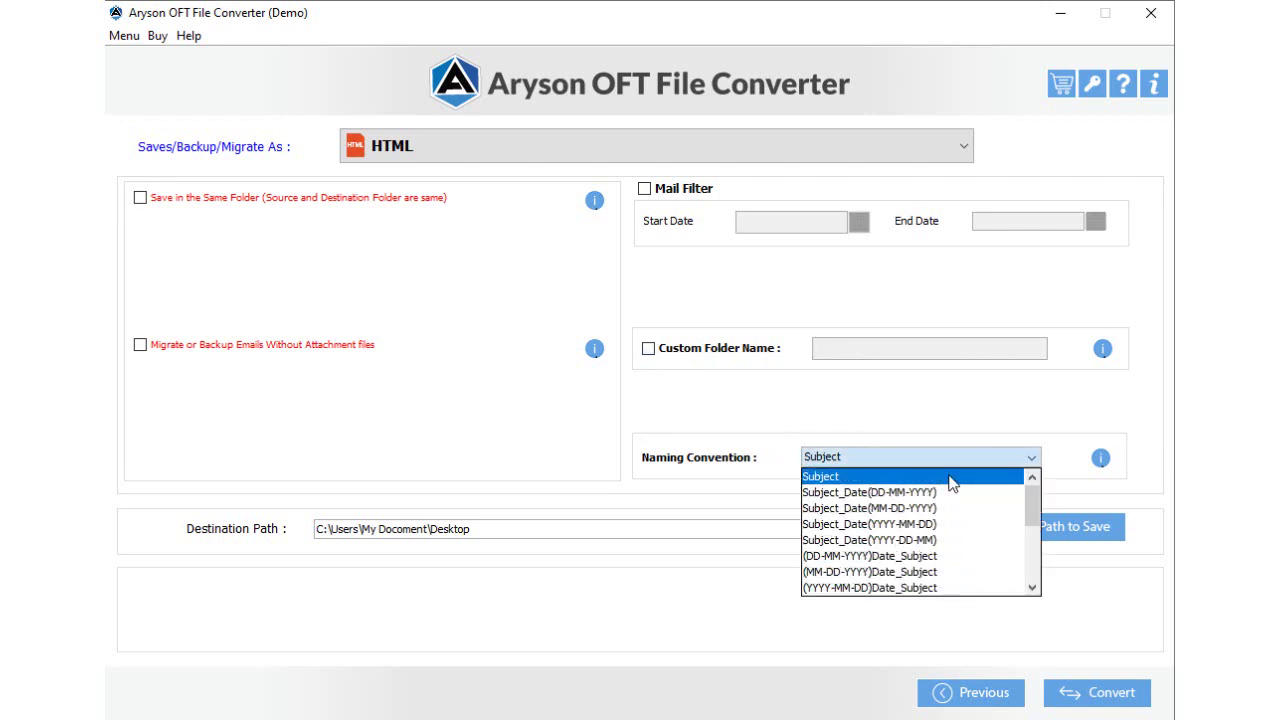
pyautogui.click(951, 481)
pyautogui.click(1047, 533)
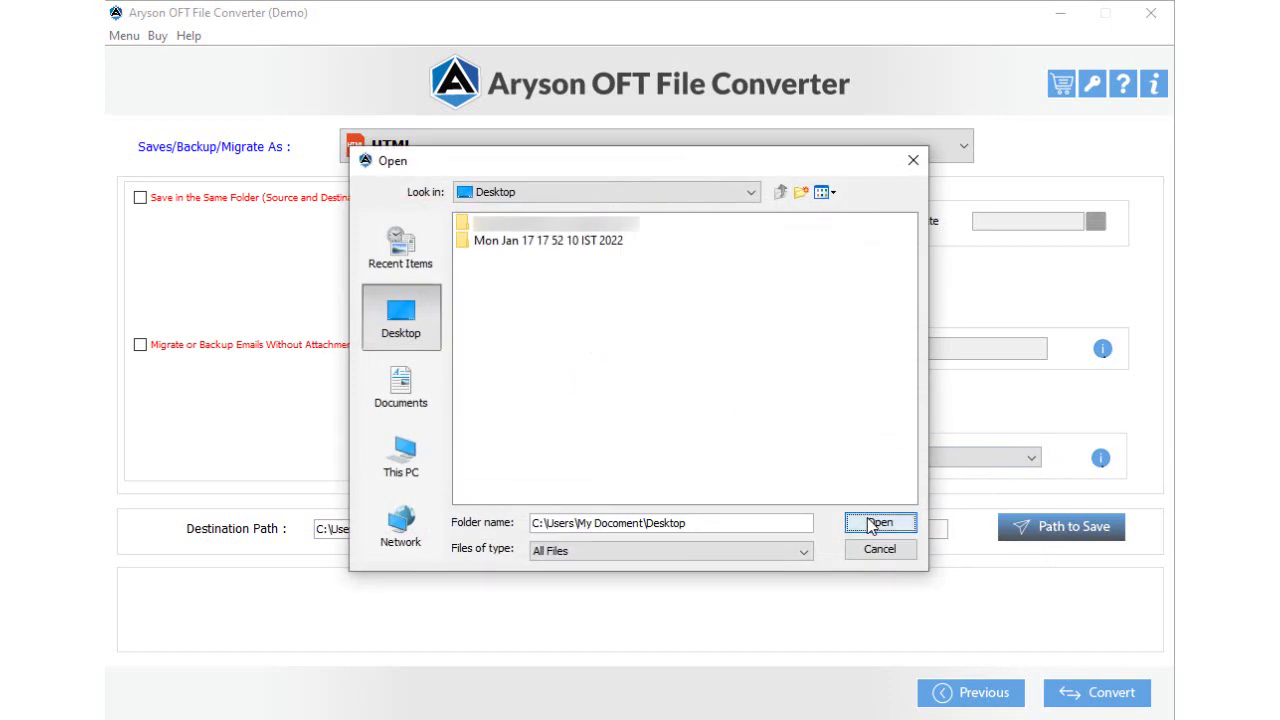
pyautogui.click(878, 523)
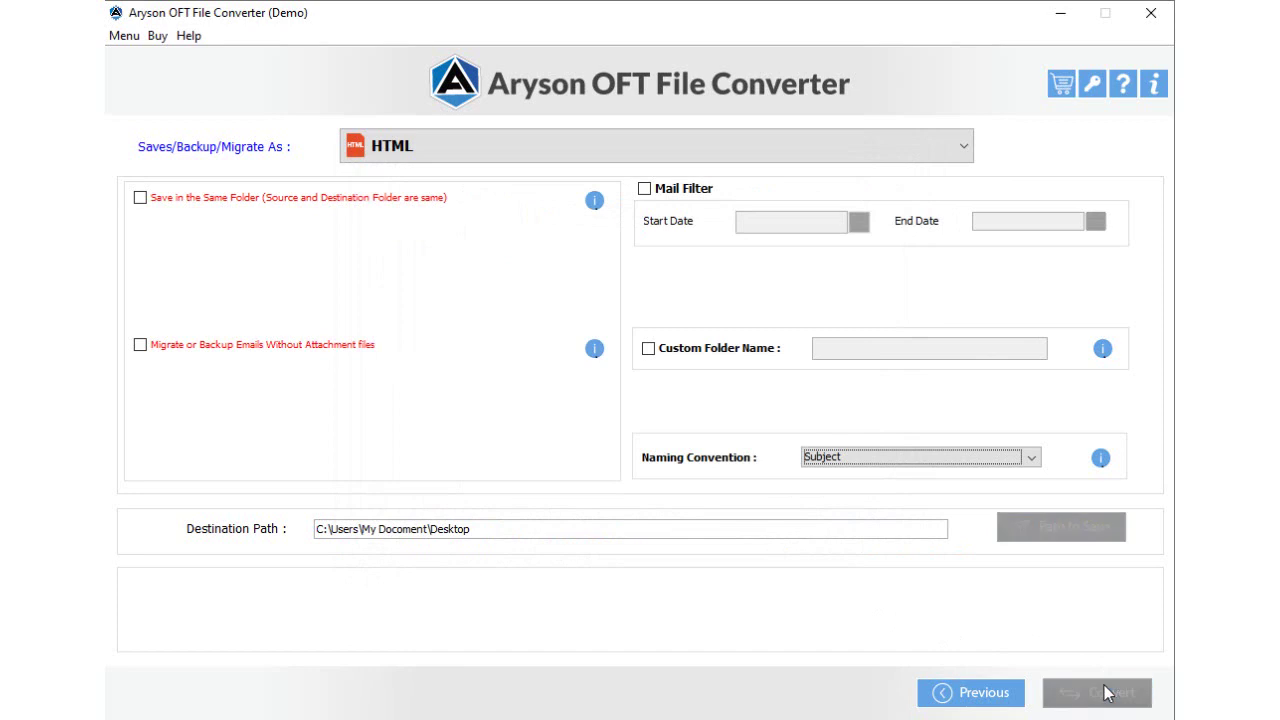